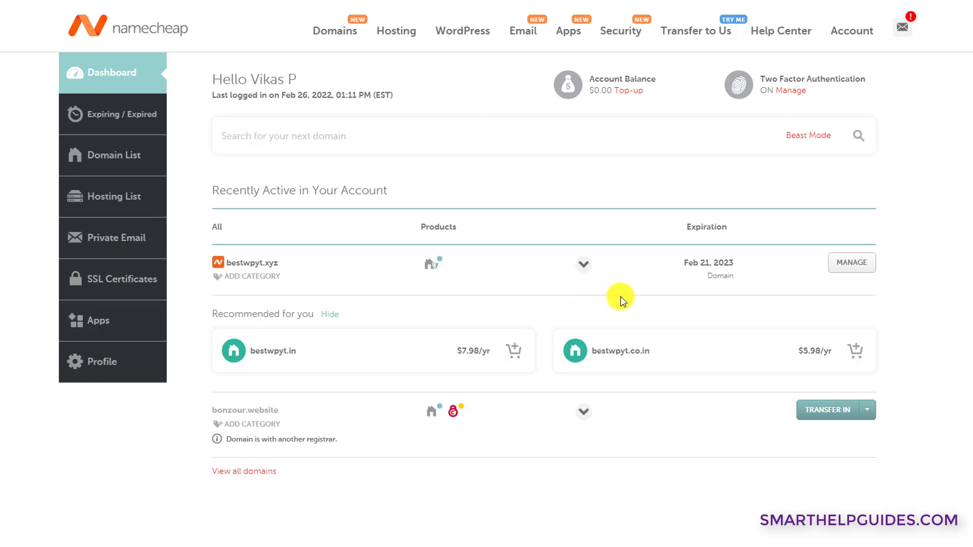
On bestwpyt.xyz's domain page, switch the nameservers from Namecheap BasicDNS to Custom DNS.
click(850, 265)
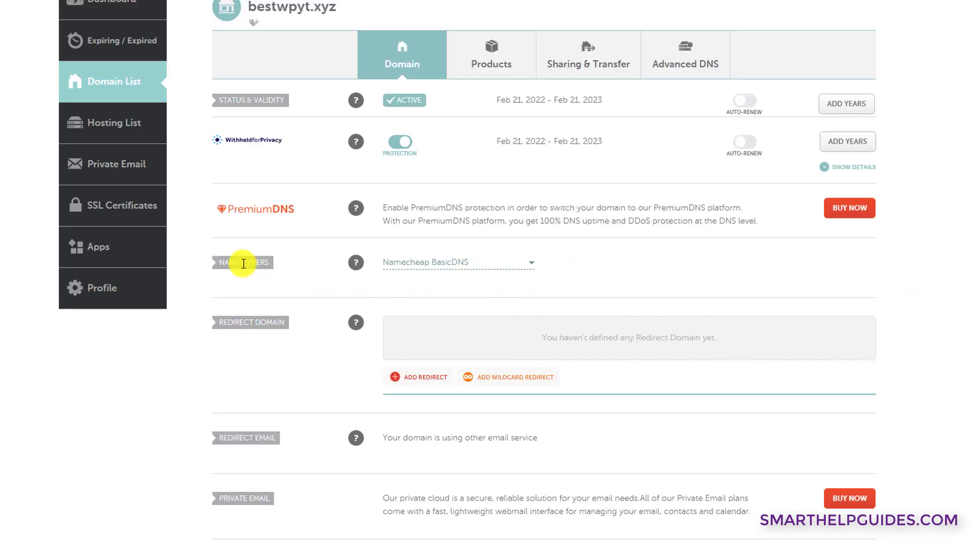
click(212, 262)
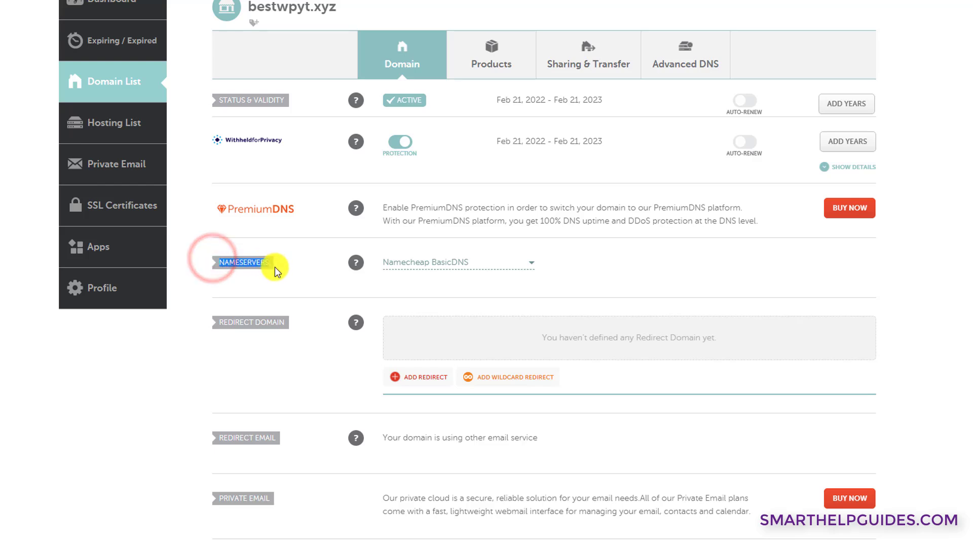
click(295, 278)
click(476, 271)
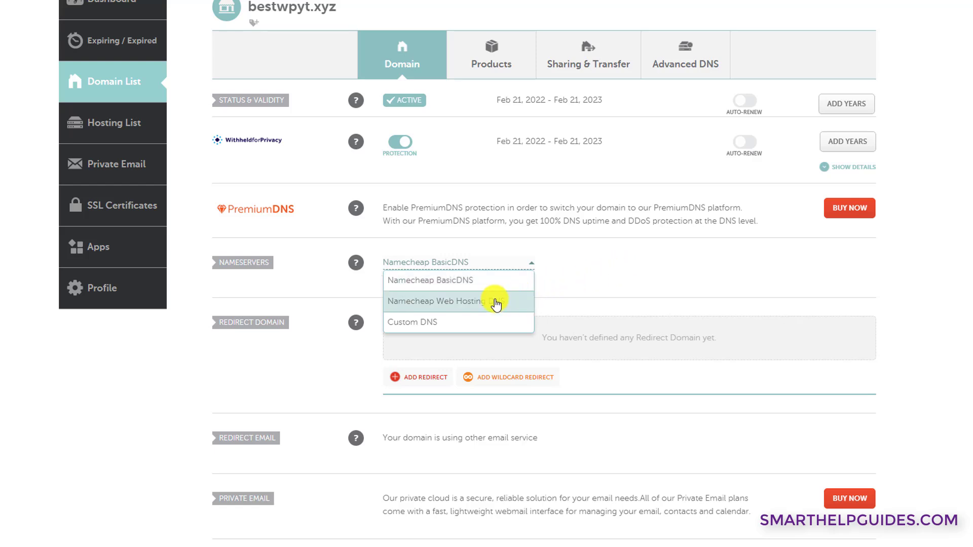
click(479, 324)
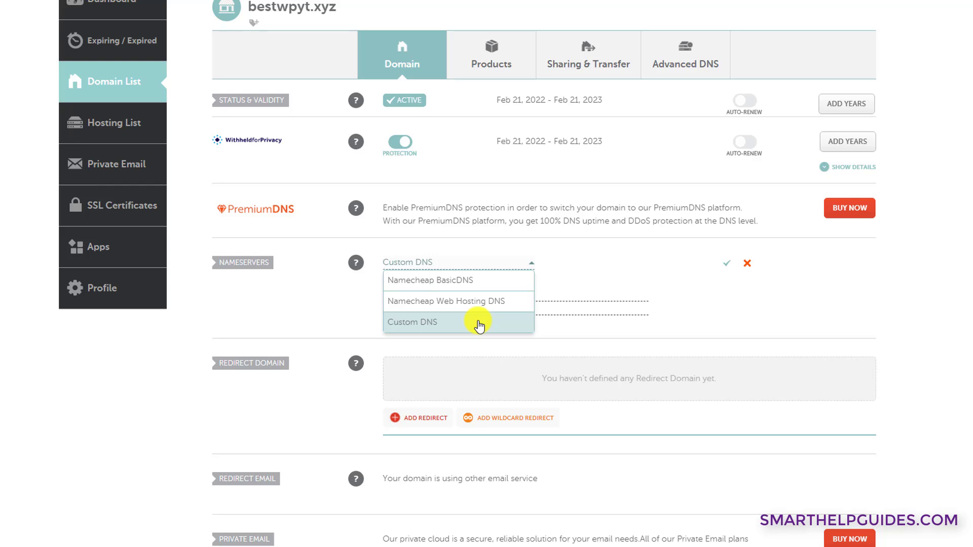
Enter ns1.jsjk.com and ns2.lkldf/.com as the custom nameservers.
click(698, 300)
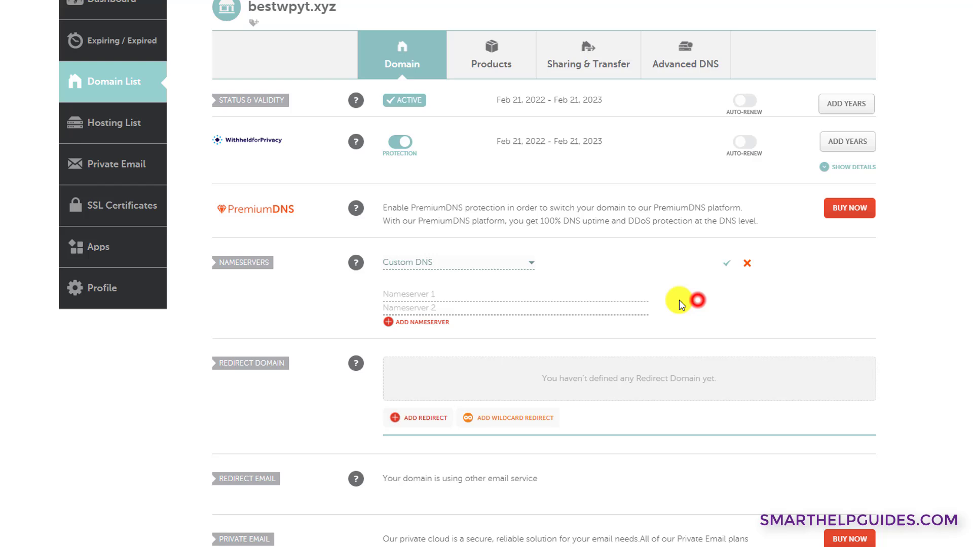
click(617, 298)
text(ns2)
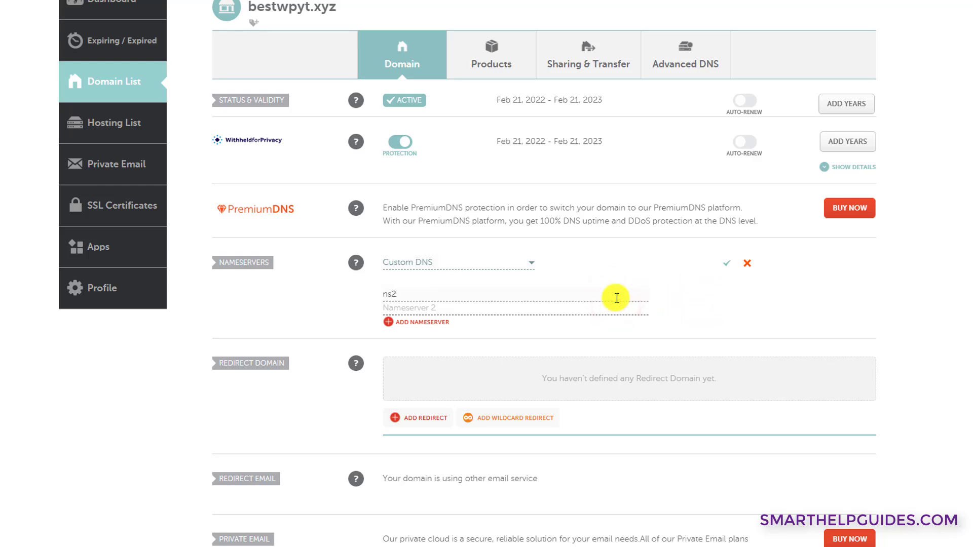
key(BackSpace)
text(1.jsjk.com)
key(Tab)
text(ns2.lkldf/.com)
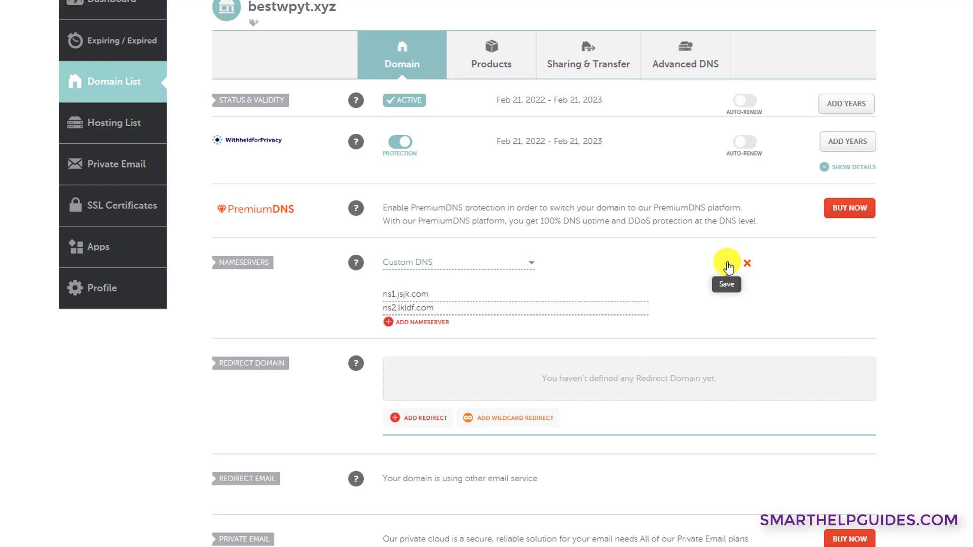
Switch the nameservers to Namecheap Web Hosting DNS, then back to Namecheap BasicDNS.
click(521, 260)
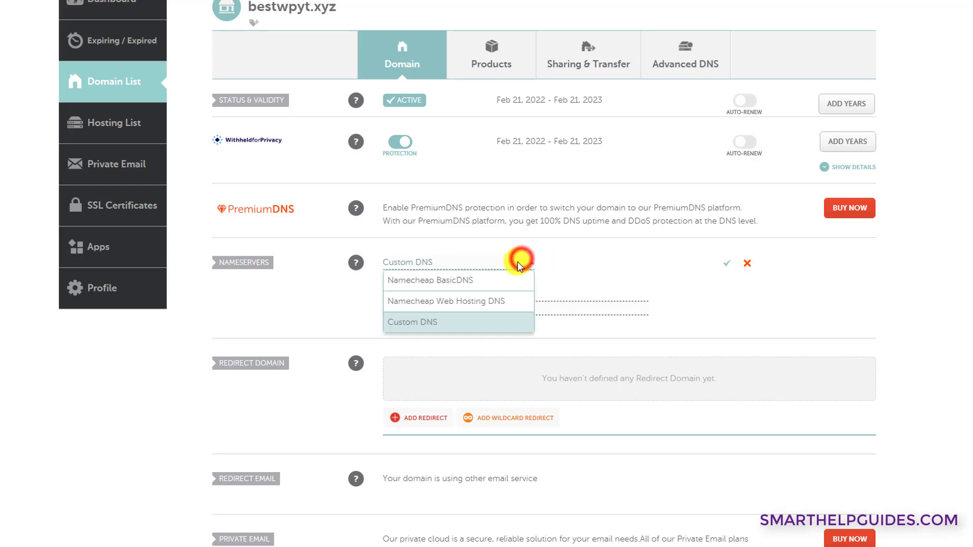
click(493, 299)
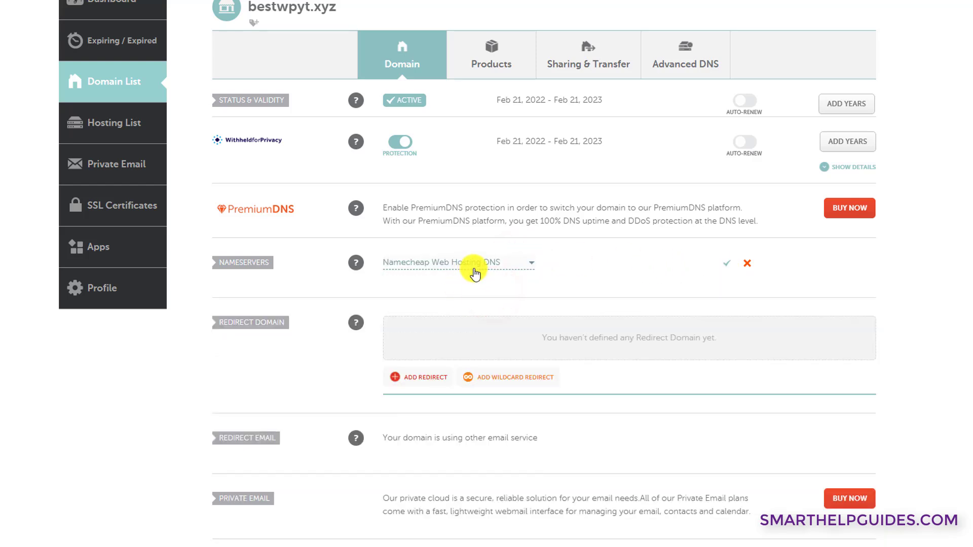
click(529, 264)
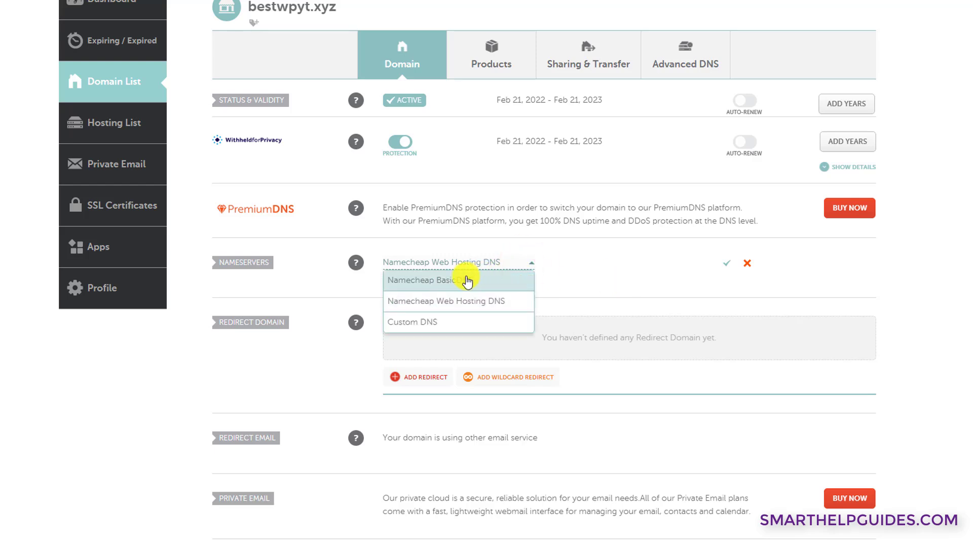
click(465, 281)
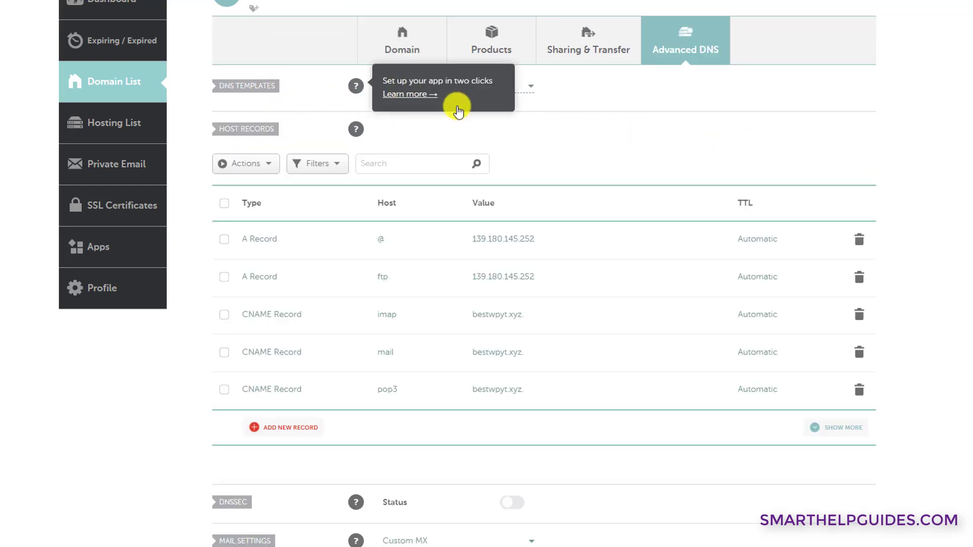
Select the Shopify DNS template for bestwpyt.xyz, then reopen the template list.
click(515, 88)
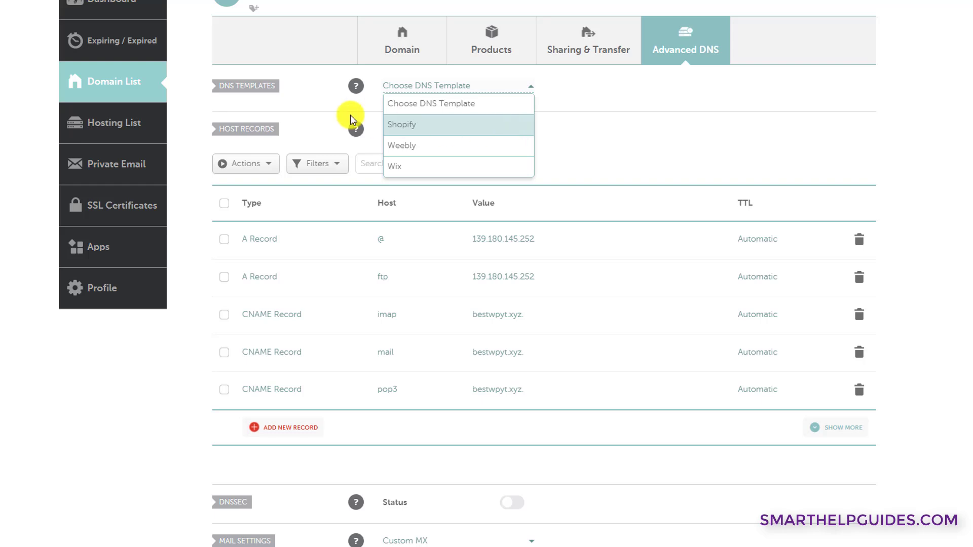
click(392, 125)
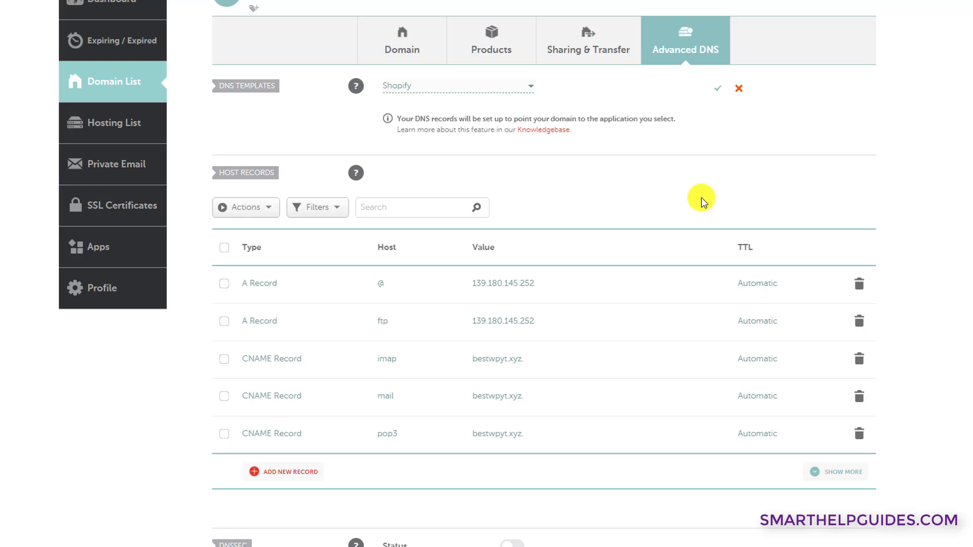
click(438, 84)
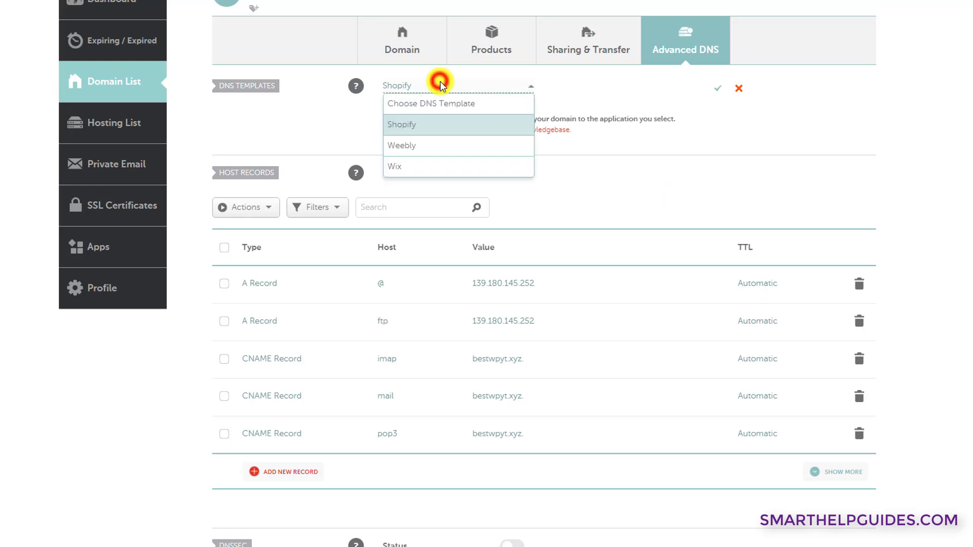
Reset the template to Choose DNS Template and scroll down to the host records.
click(442, 109)
scroll(210, 45, down, 3)
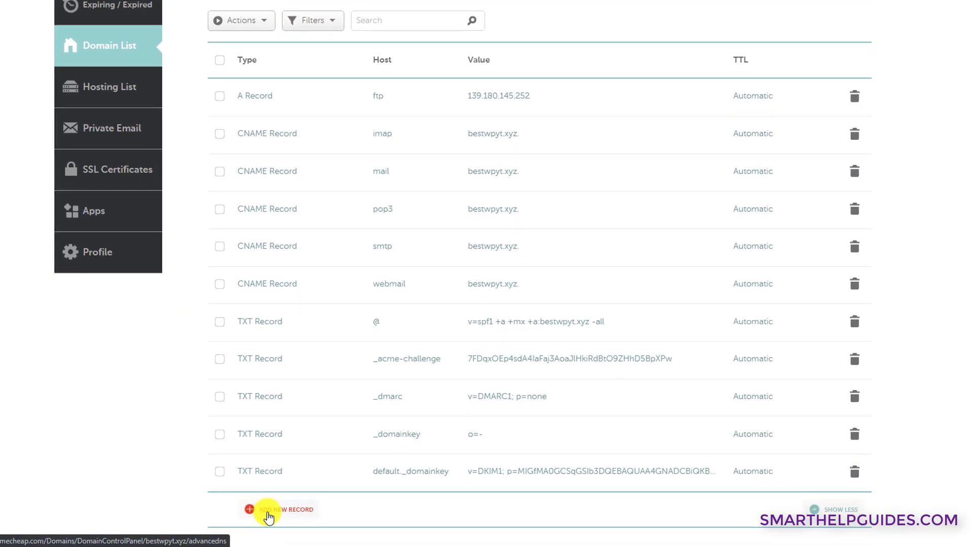
Add and save an A record with host @ pointing to 139.180.145.252.
click(268, 522)
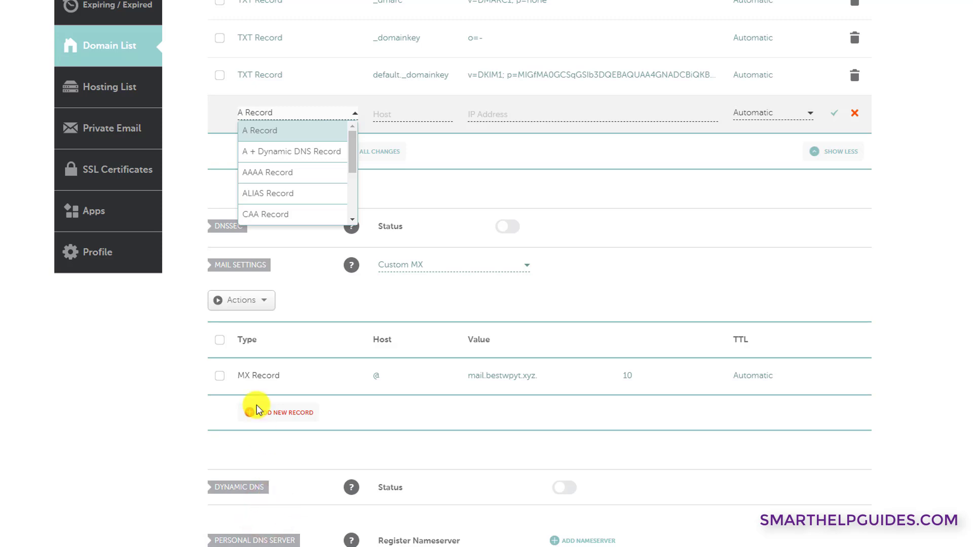
click(267, 130)
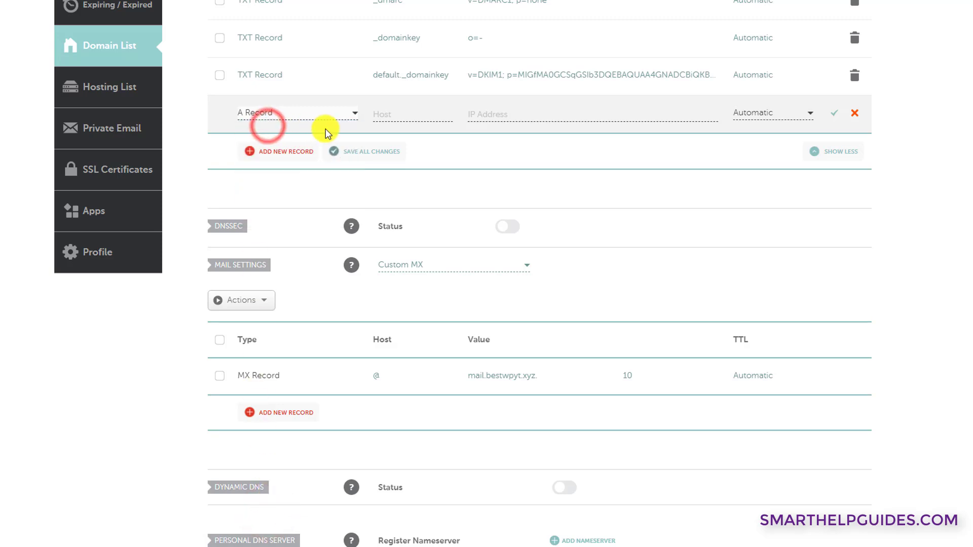
click(394, 116)
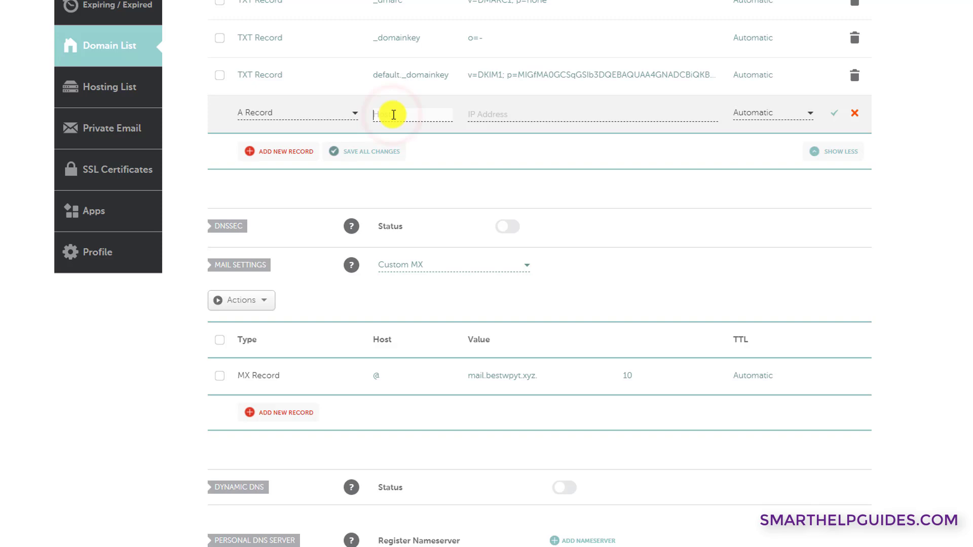
text(@)
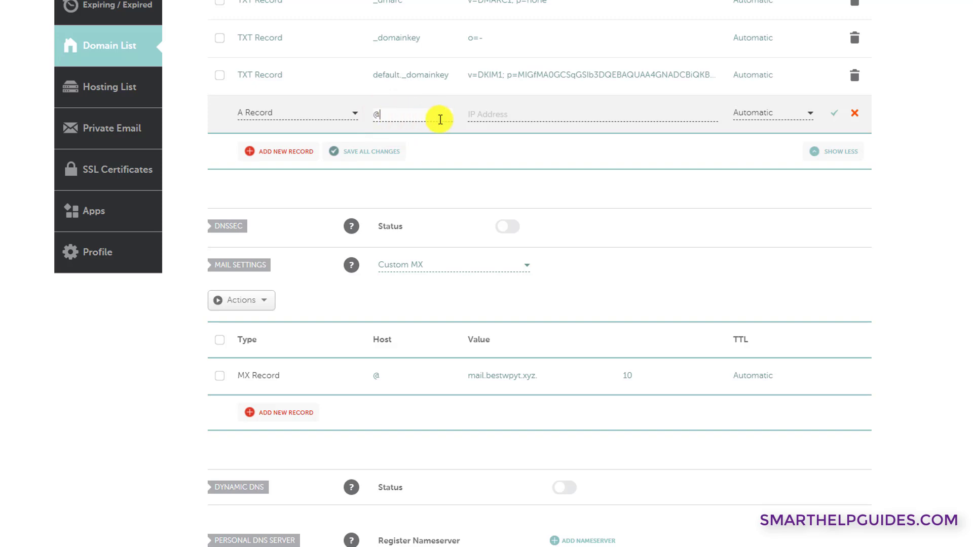
click(481, 115)
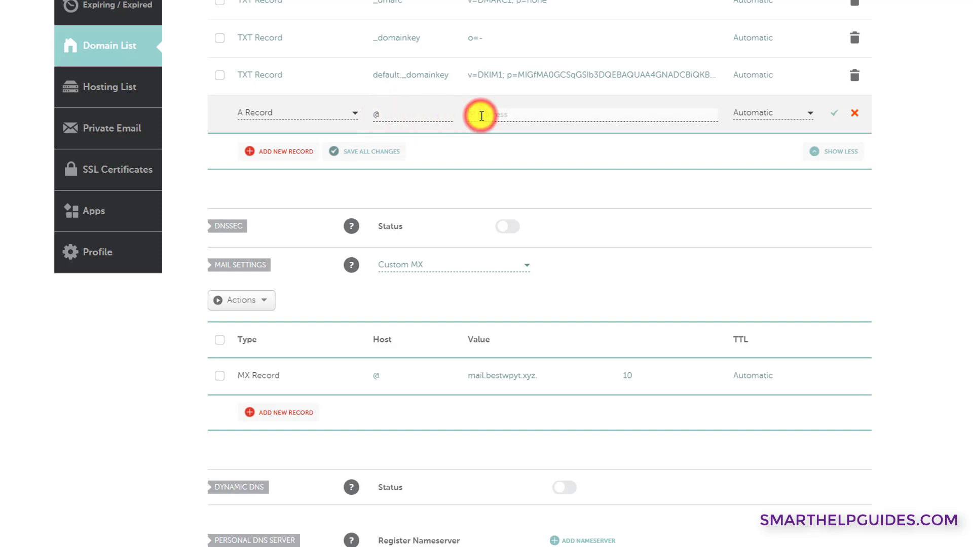
text(139.180.145.252)
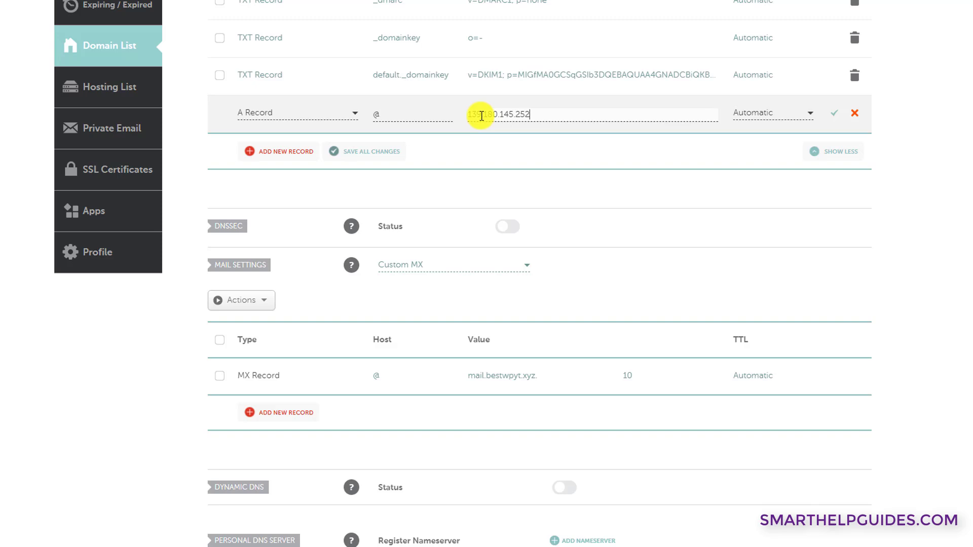
click(835, 114)
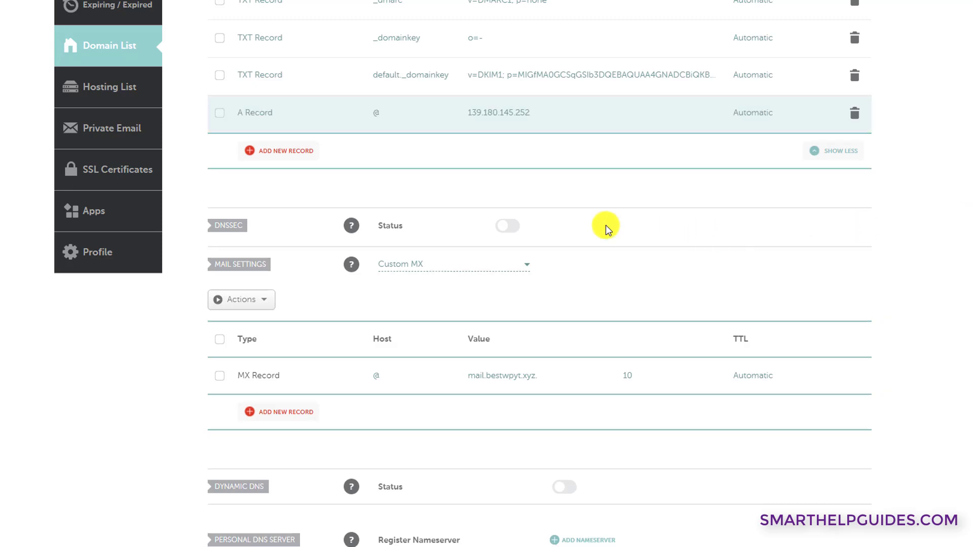
Add and save a CNAME record with host www targeting bestwpyt.xyz.
click(288, 150)
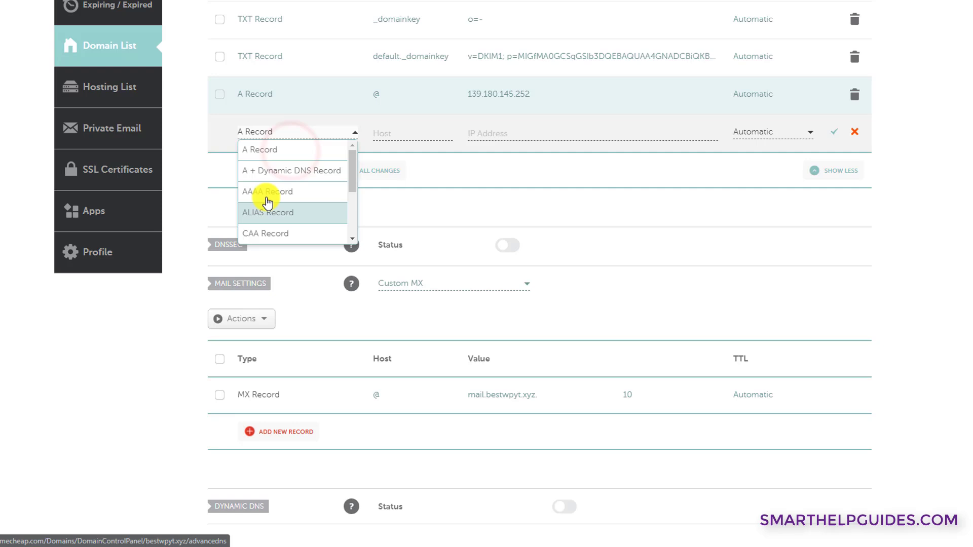
drag(352, 178, 351, 205)
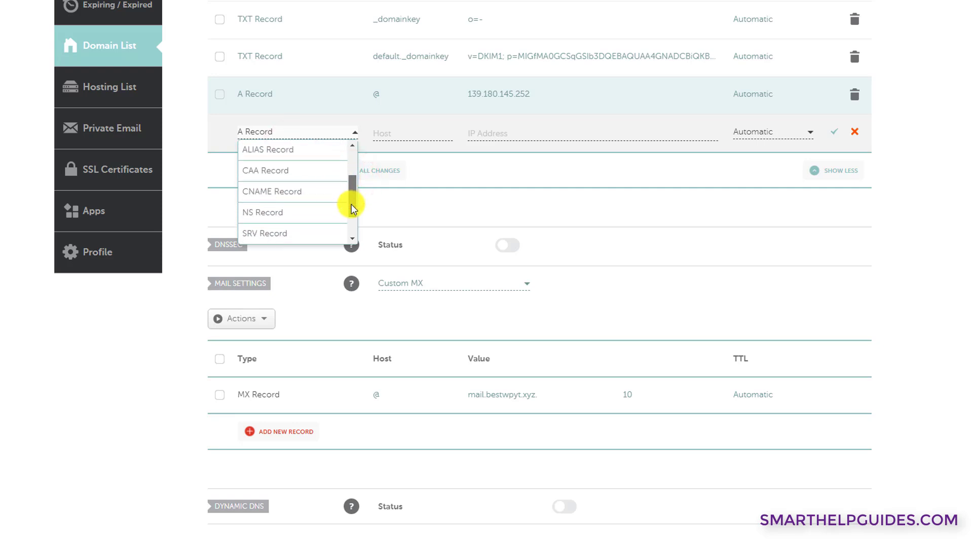
click(290, 191)
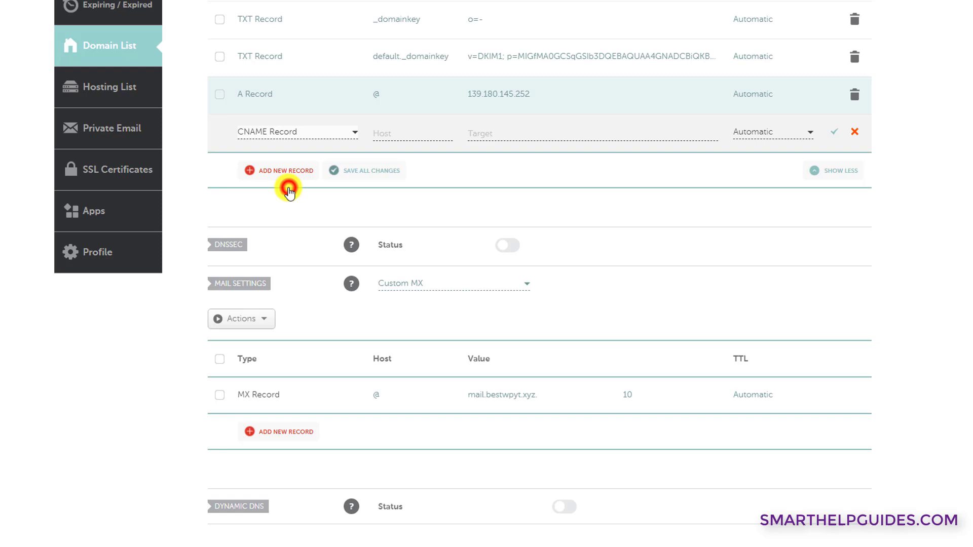
click(400, 135)
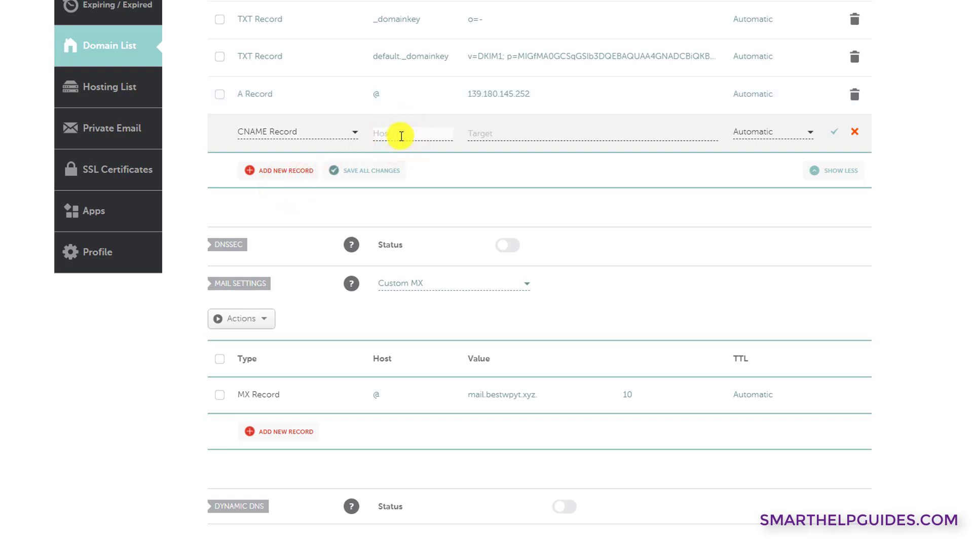
text(www)
click(513, 137)
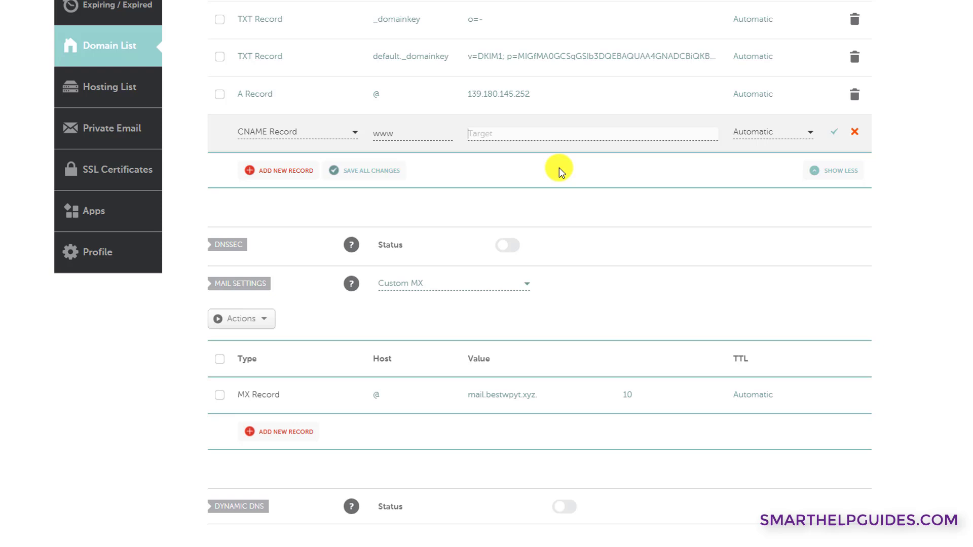
text(bestwpyt.xyz)
click(470, 134)
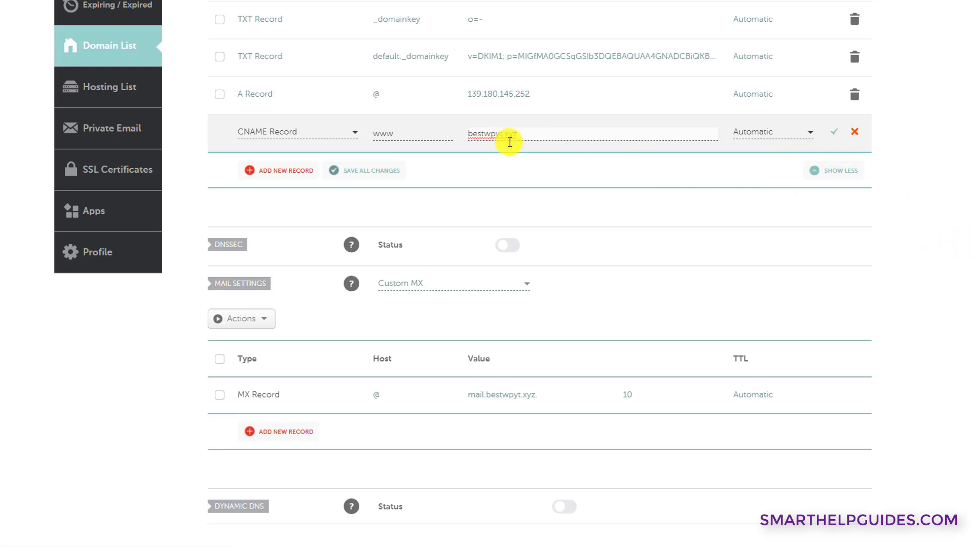
click(836, 137)
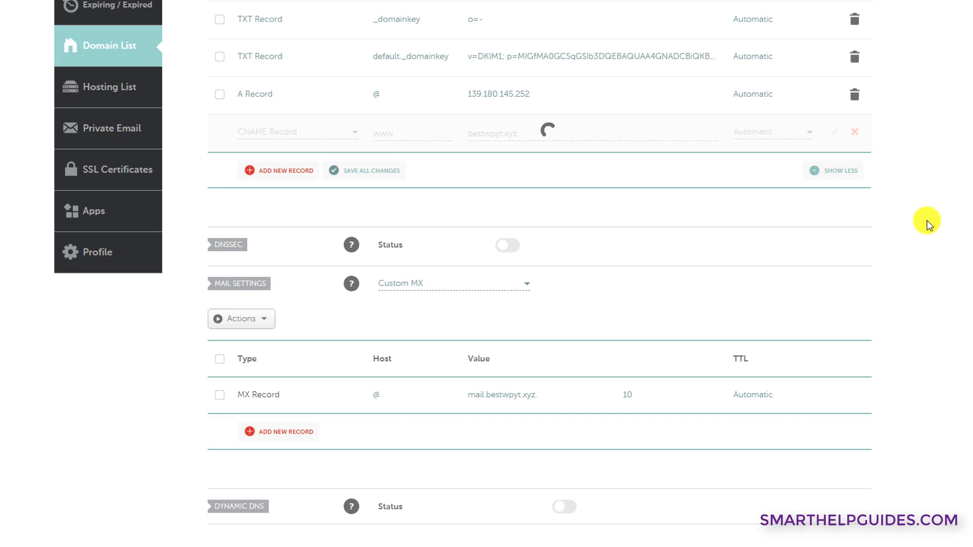
Draft a new TXT record with host googleanalytics and value 'verification value'.
click(278, 170)
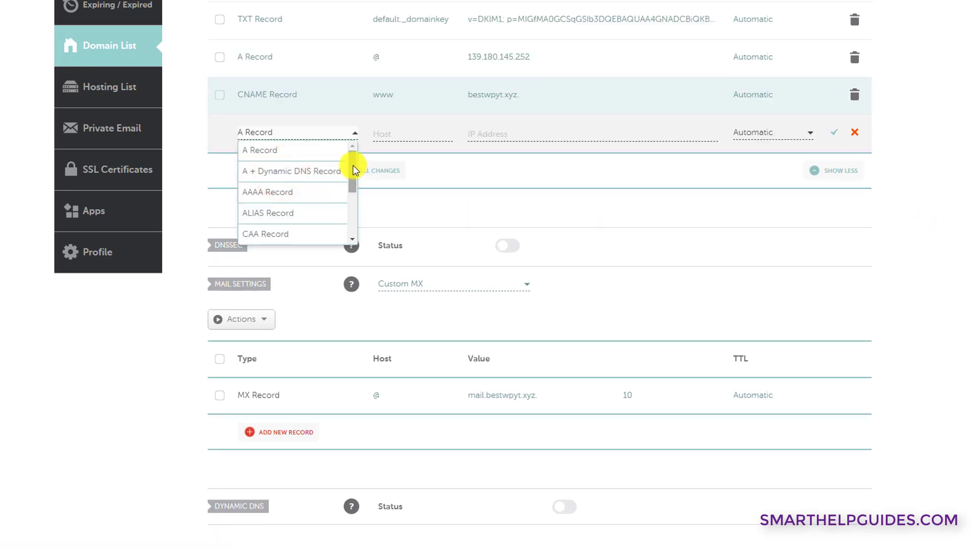
drag(353, 166, 348, 210)
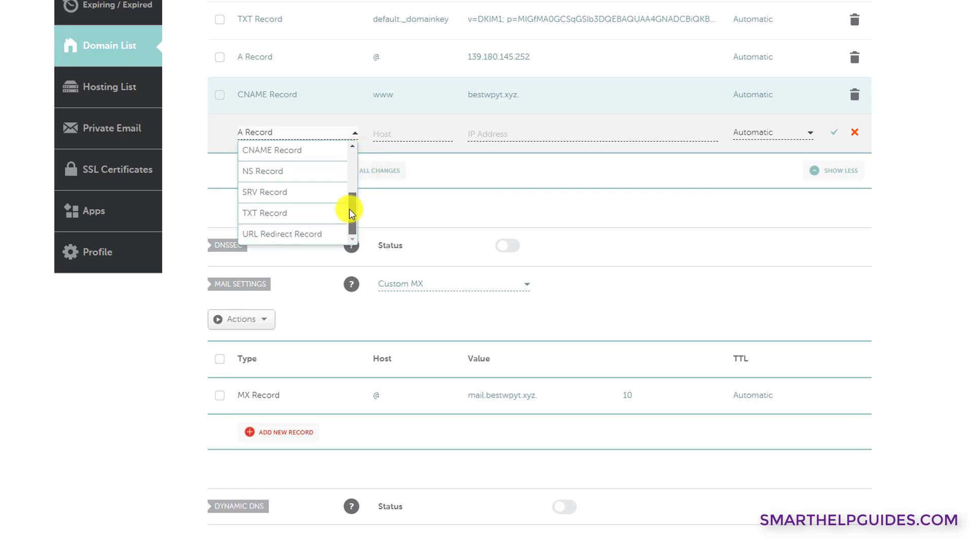
click(262, 212)
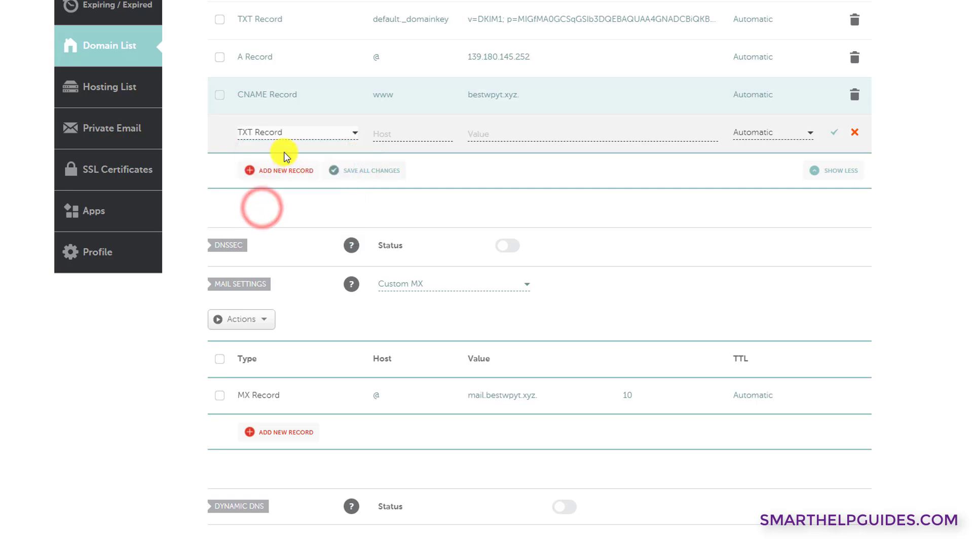
click(389, 135)
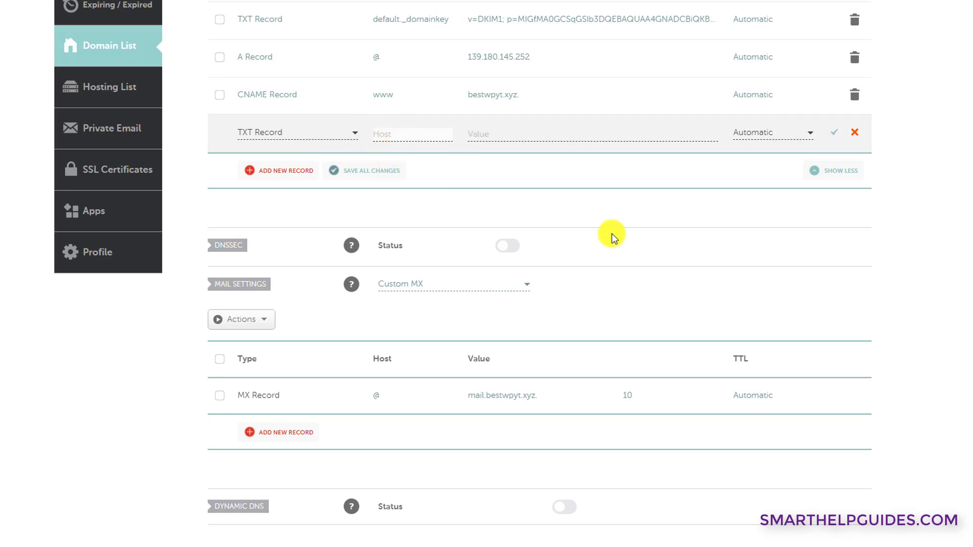
text(google)
text(analytics)
key(Tab)
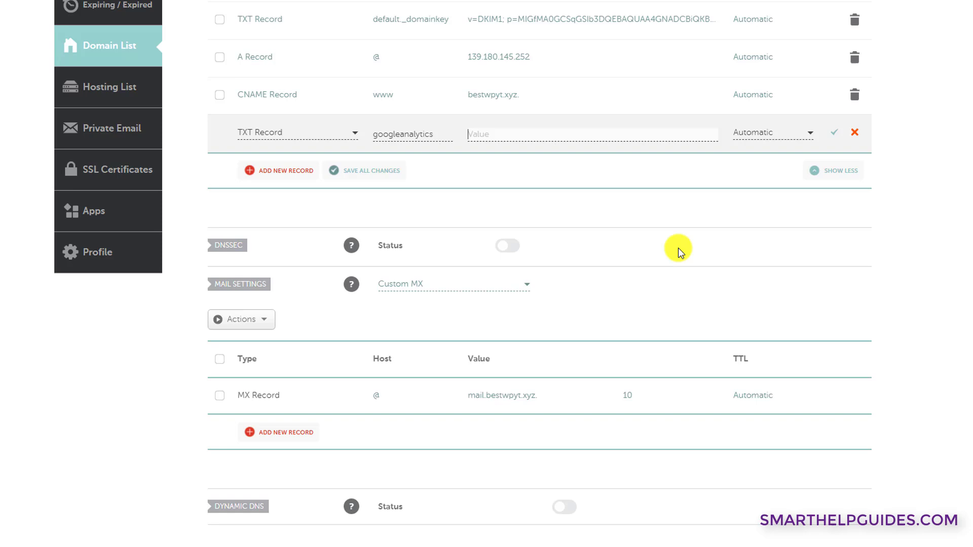
text(verification value)
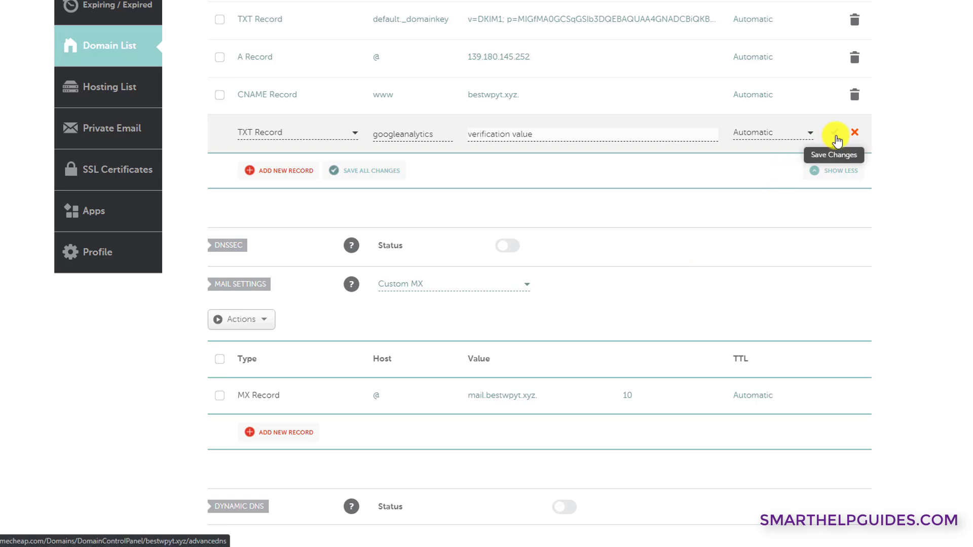
Discard the unsaved TXT row, browse the record types, and scroll down the host records.
click(854, 132)
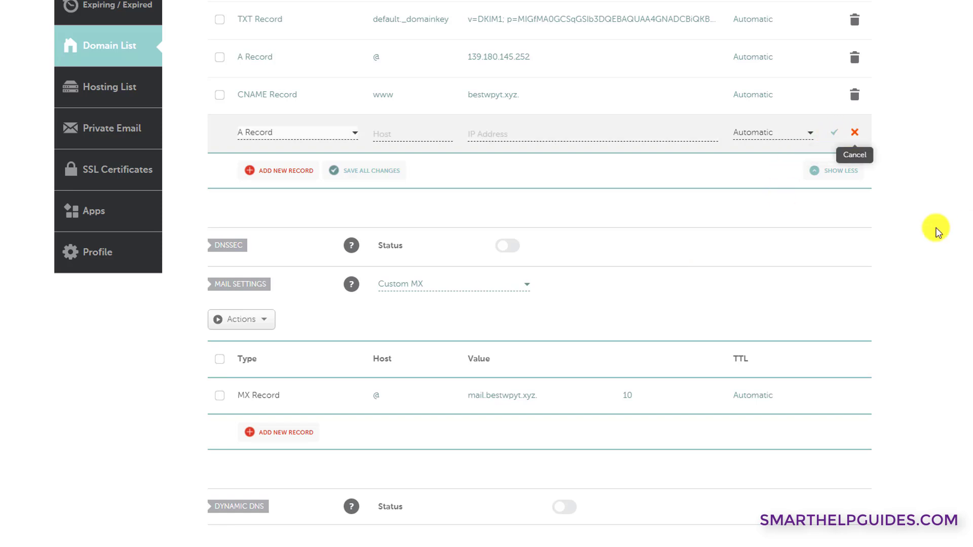
click(311, 131)
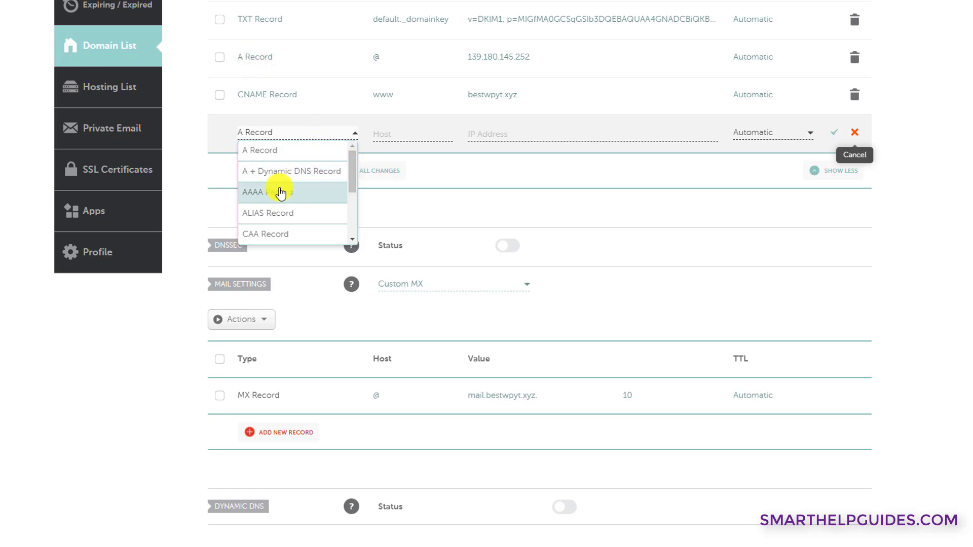
drag(353, 176, 346, 221)
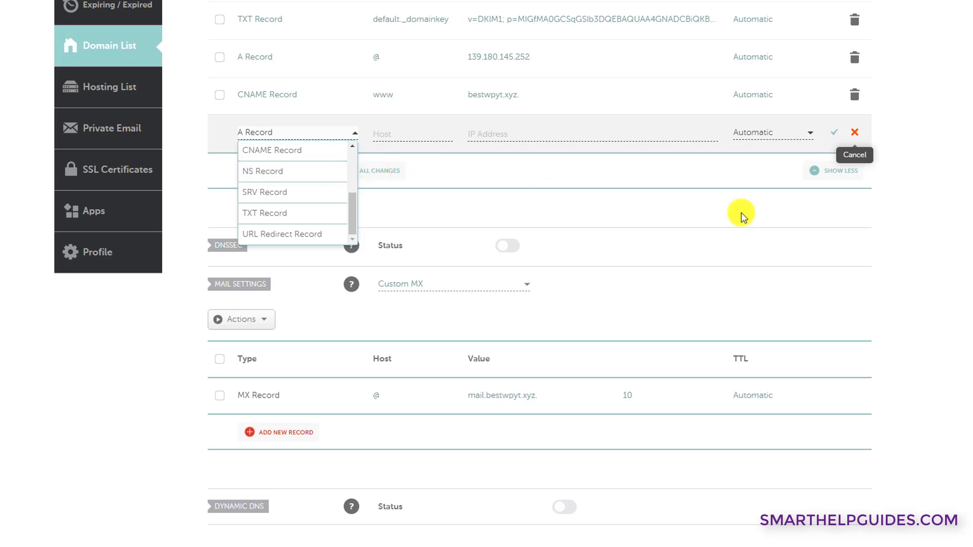
scroll(741, 213, down, 2)
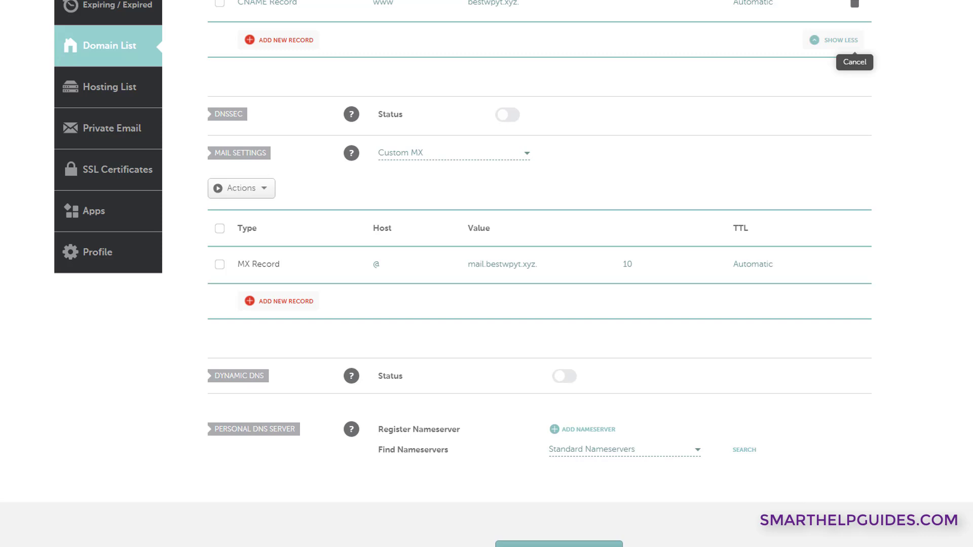
scroll(336, 152, up, 2)
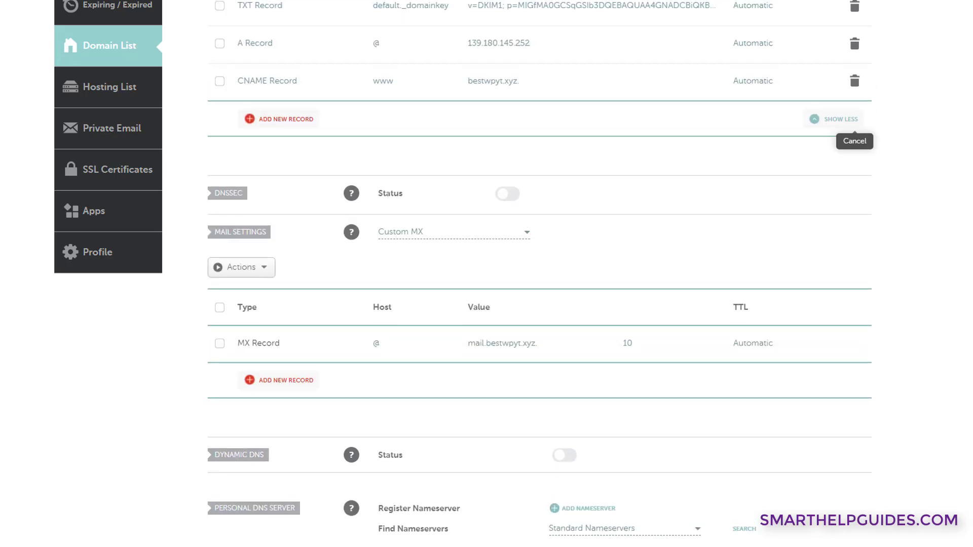
click(274, 119)
click(276, 131)
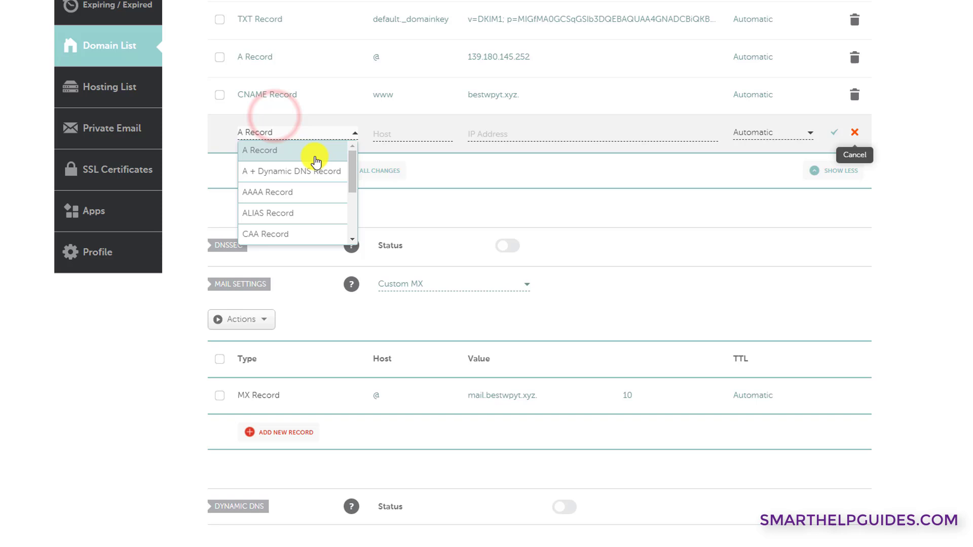
mouse_move(350, 162)
mouse_down()
mouse_move(351, 211)
mouse_move(353, 152)
mouse_up()
click(934, 173)
click(855, 132)
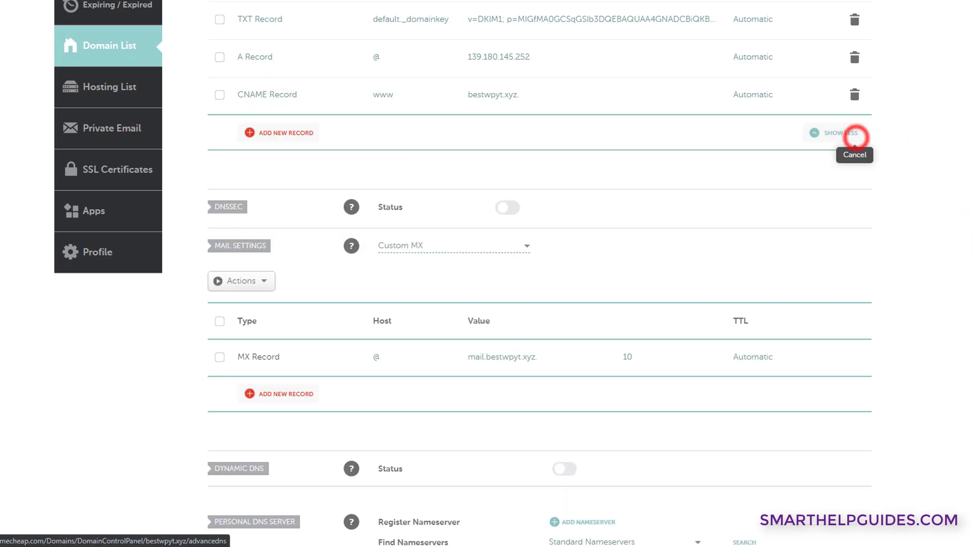
scroll(506, 304, down, 3)
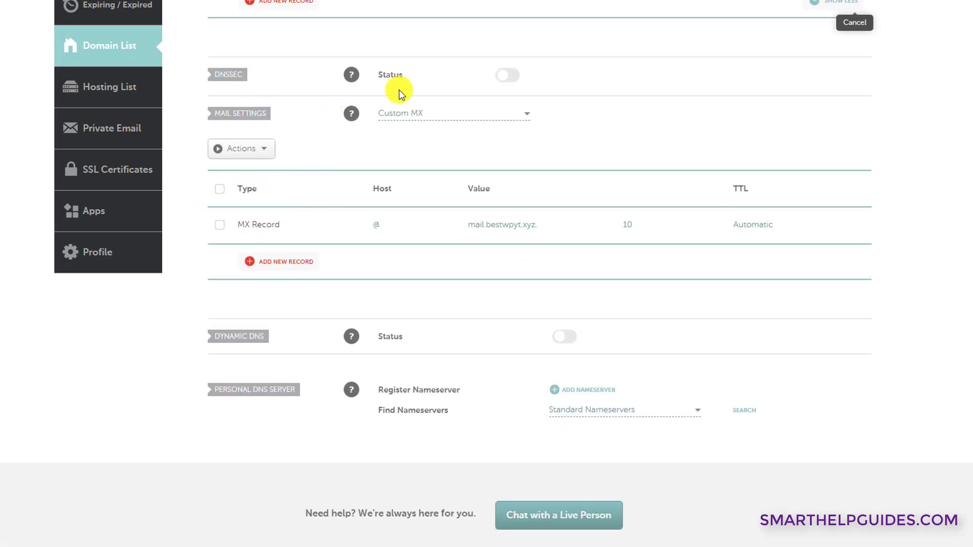
click(226, 114)
click(427, 135)
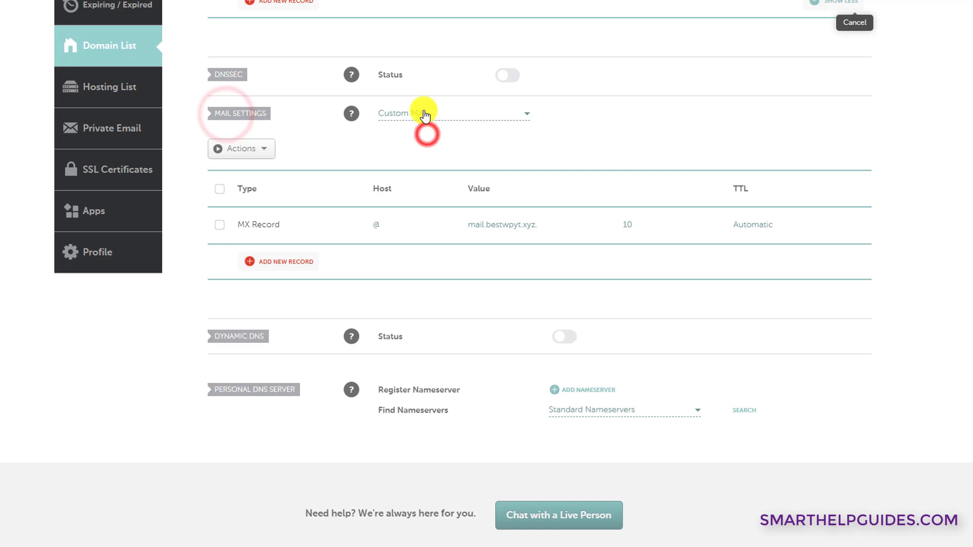
click(424, 116)
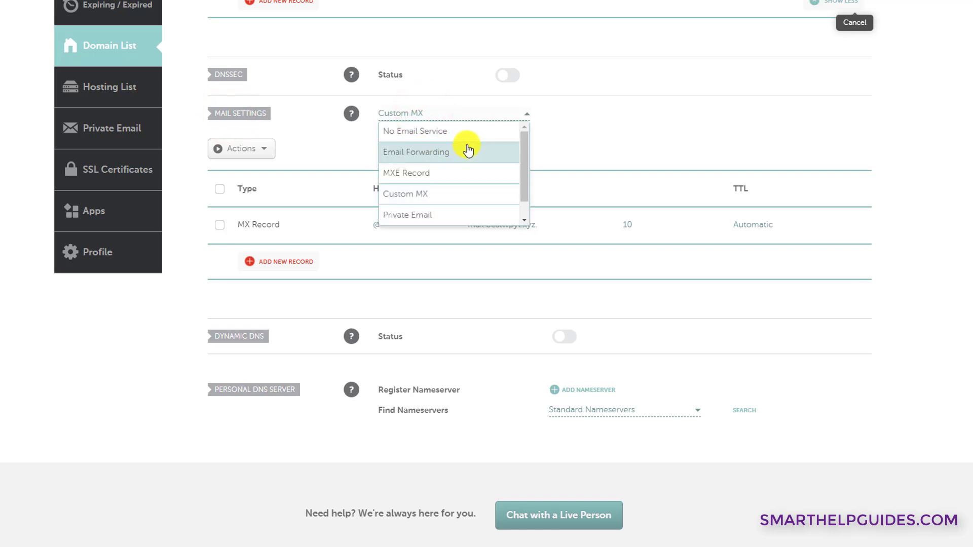
click(415, 194)
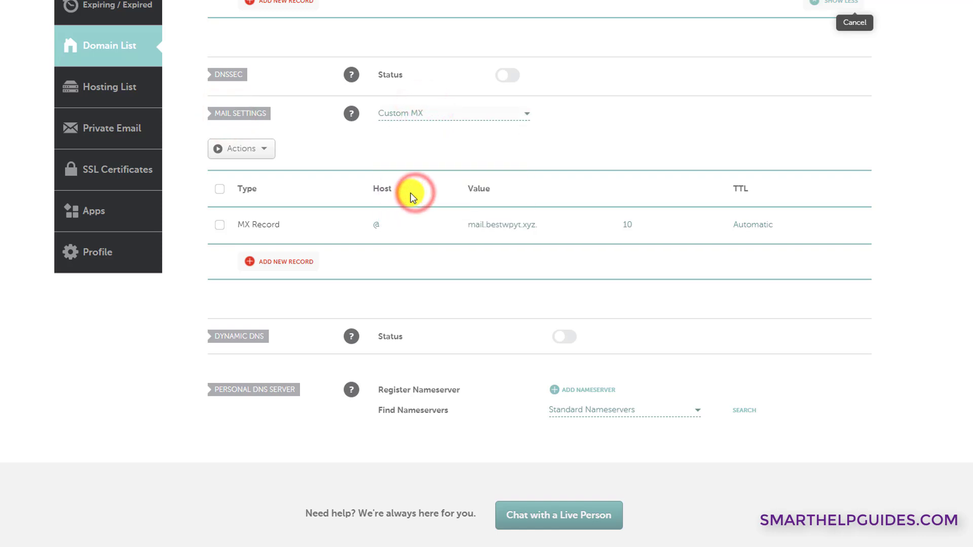
click(409, 114)
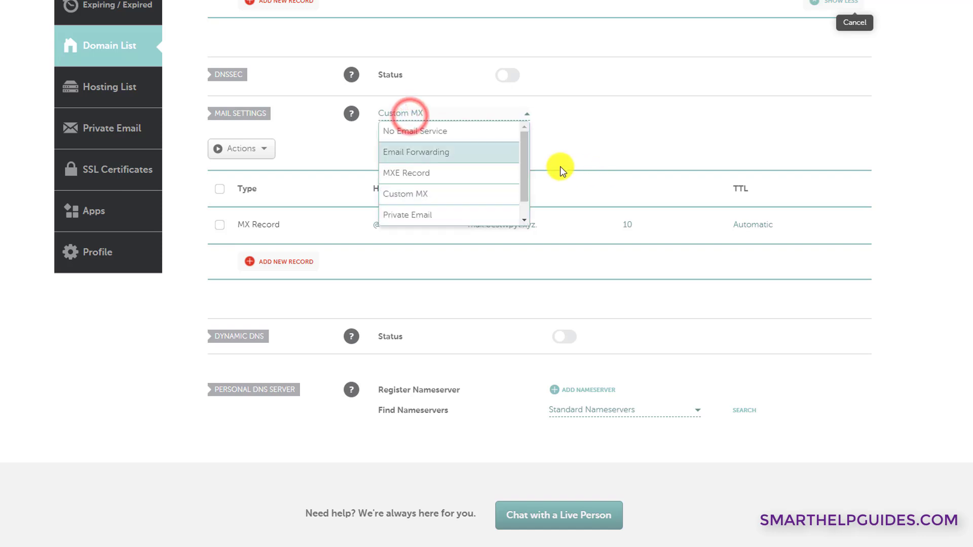
drag(521, 170, 522, 183)
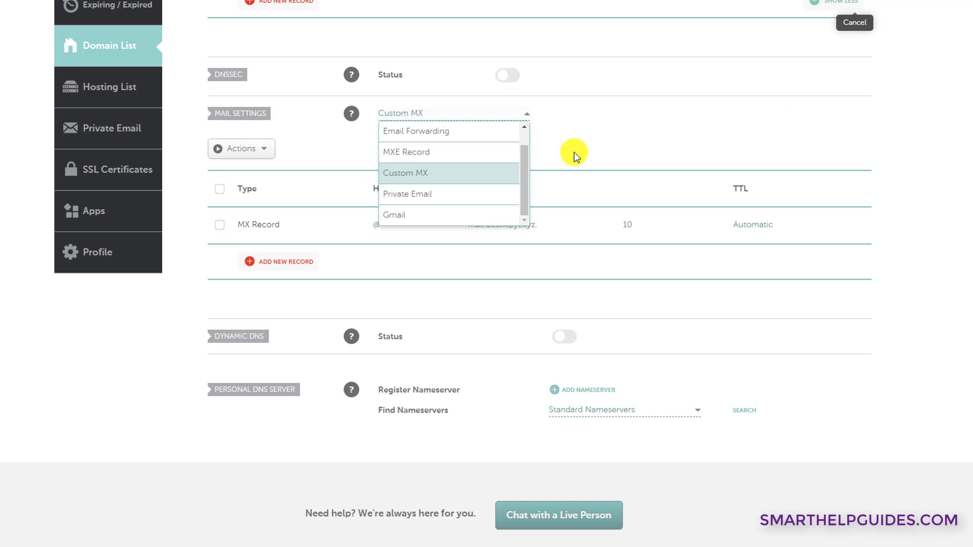
click(459, 171)
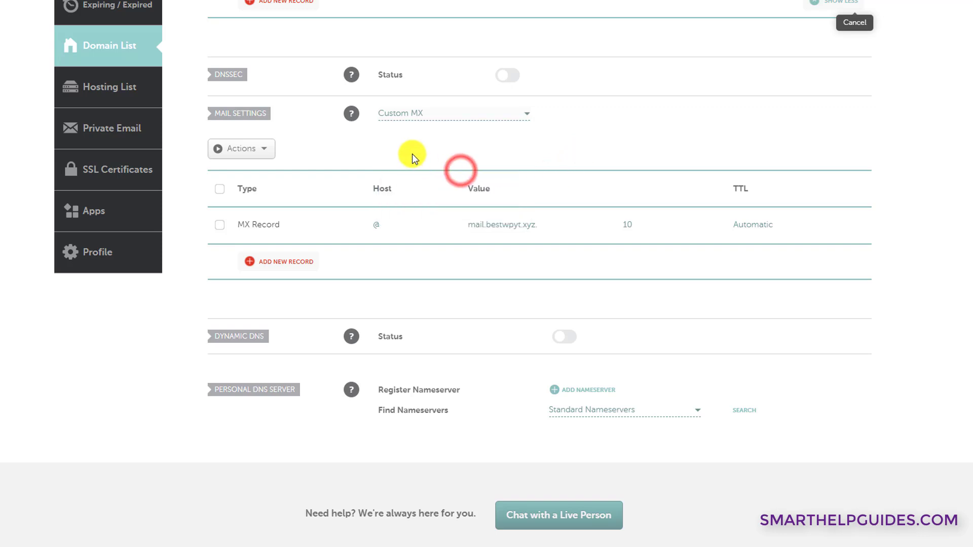
Add a new MX record row under Mail Settings, then cancel it unsaved.
click(272, 263)
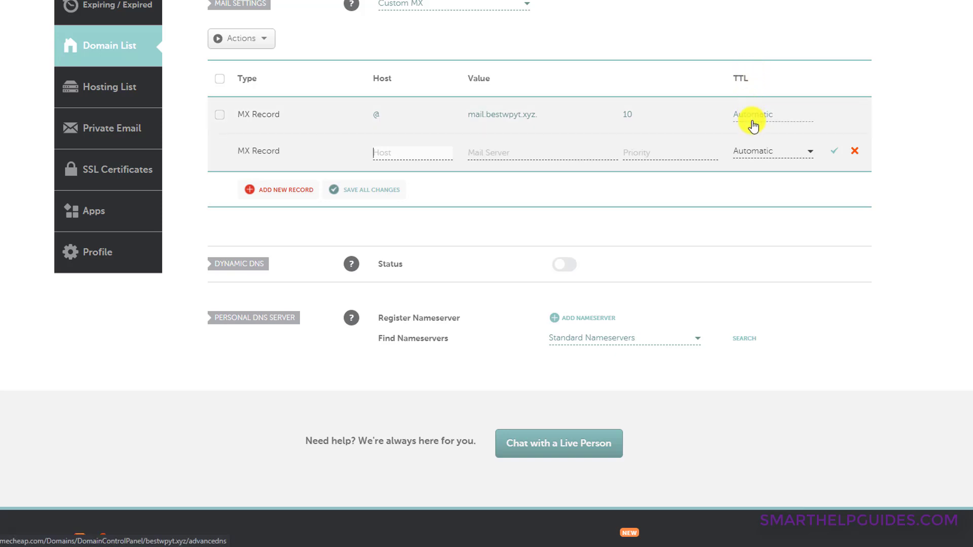
click(855, 151)
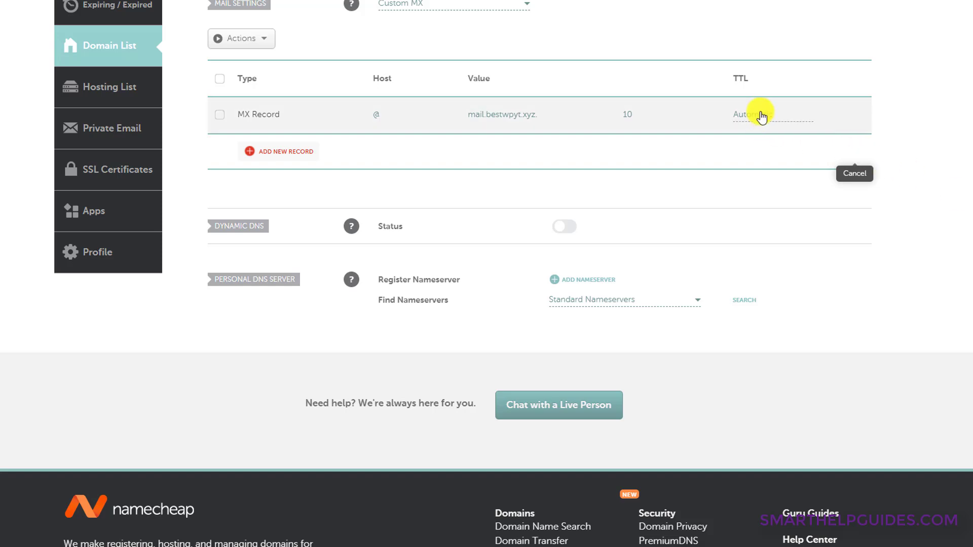
scroll(853, 258, up, 4)
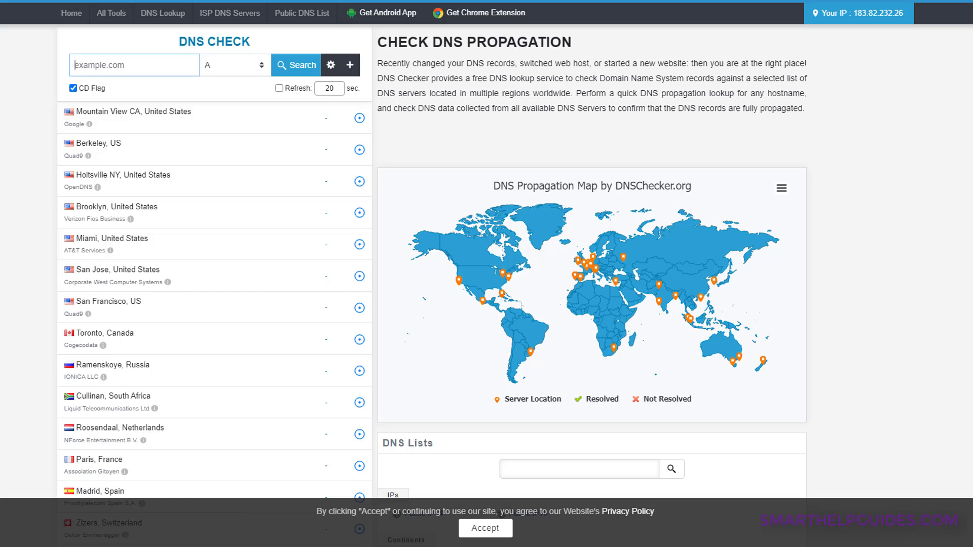
Run a DNSChecker.org NS record lookup for bestwpyt.xyz.
click(109, 67)
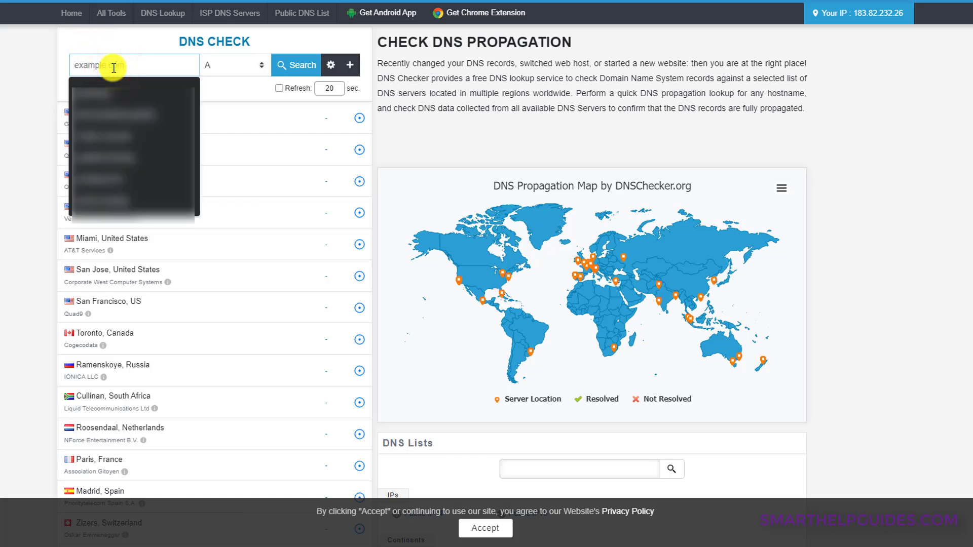
text(bestwpyt,xyz)
click(244, 70)
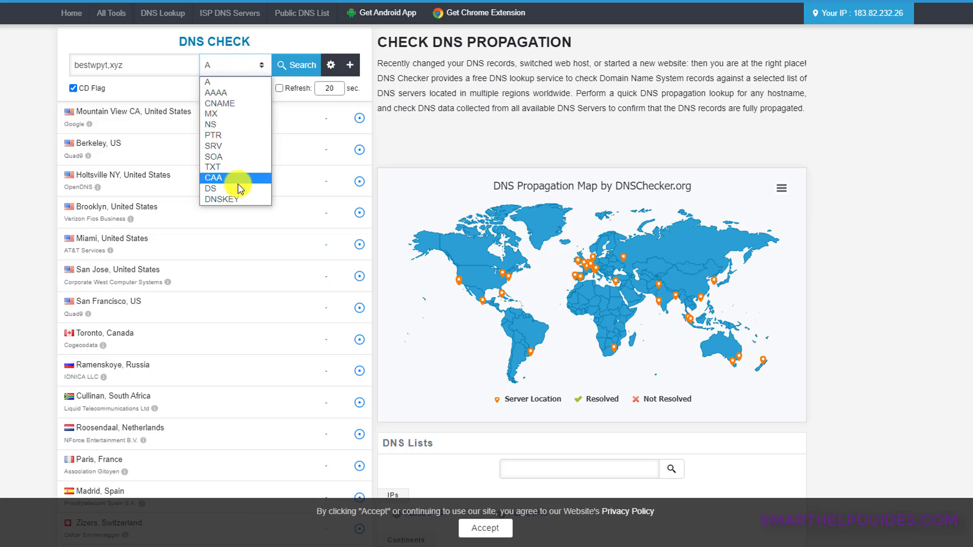
click(233, 125)
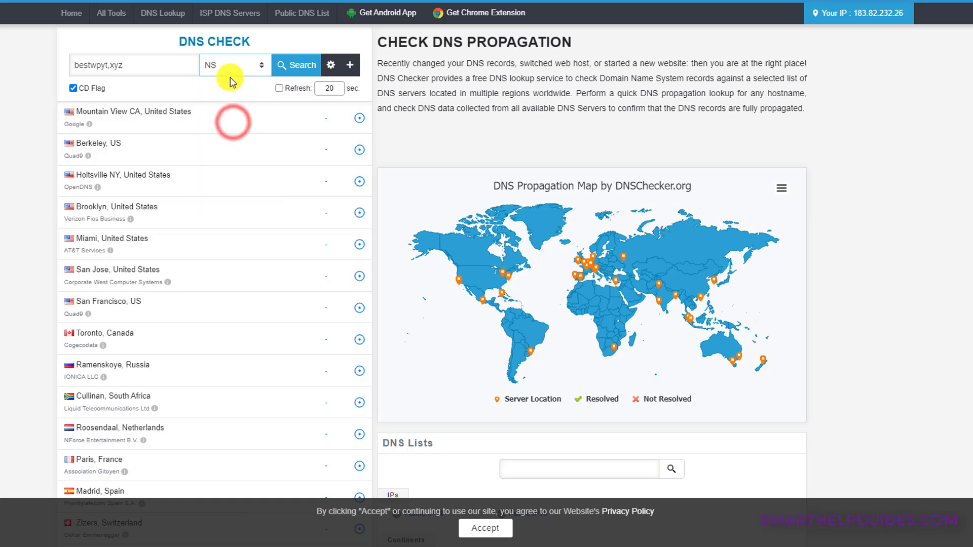
click(305, 68)
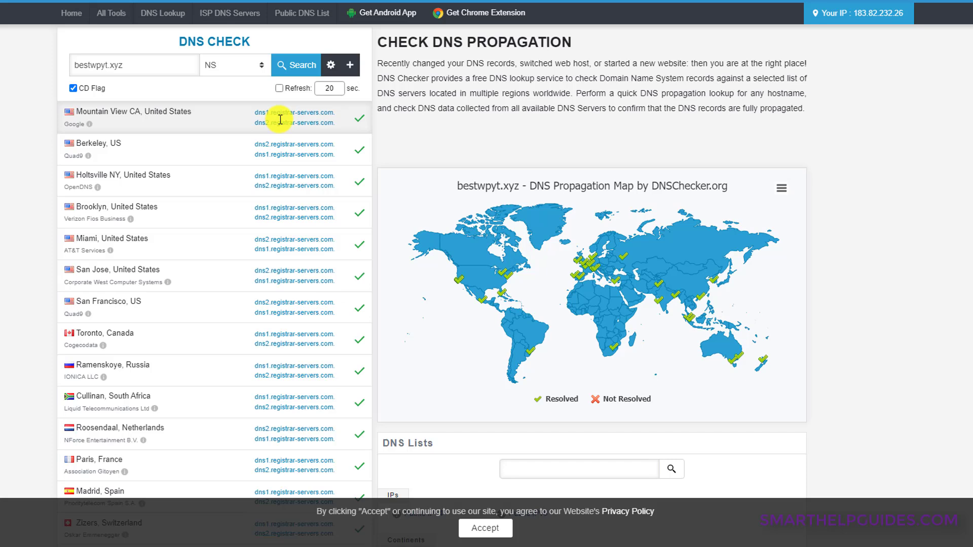
Switch the DNSChecker lookup for bestwpyt.xyz from NS to A records and run the check.
click(231, 65)
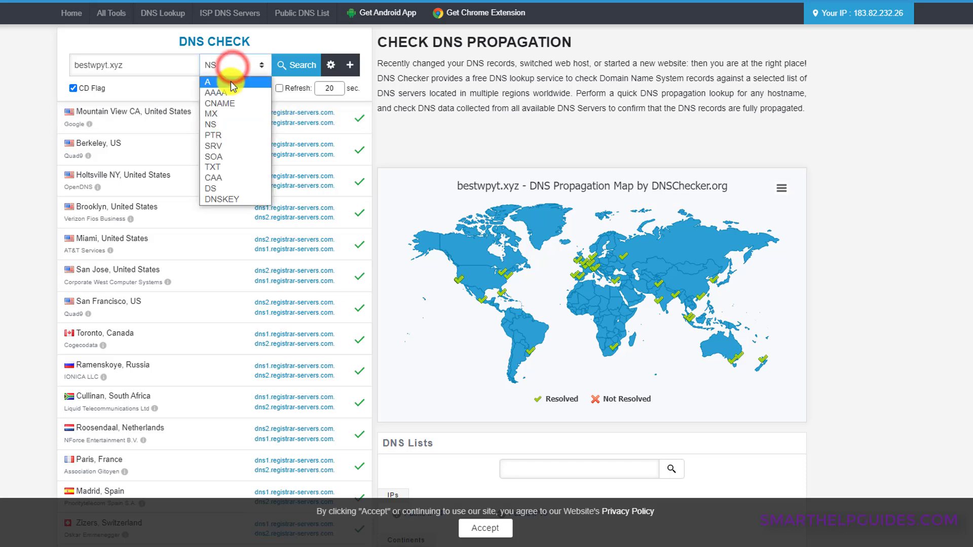
click(231, 81)
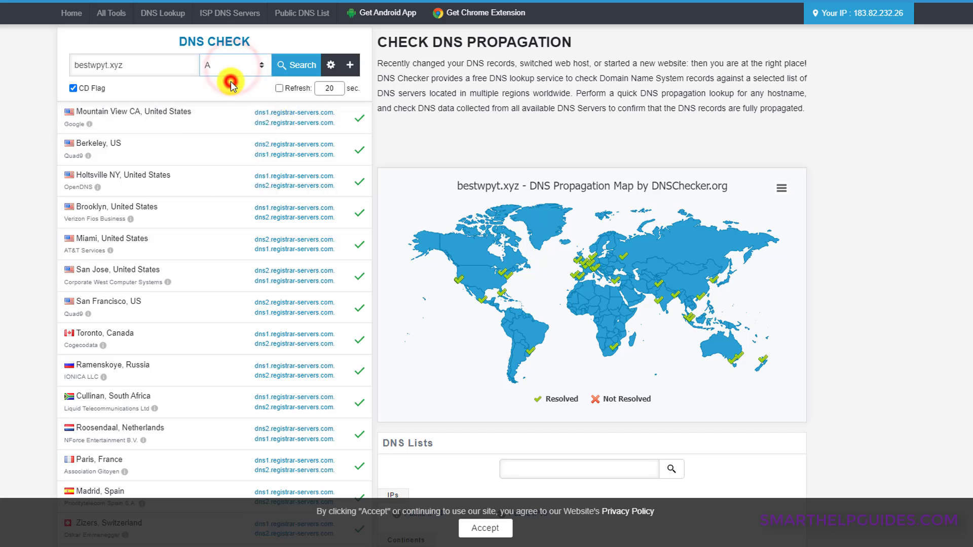
click(300, 66)
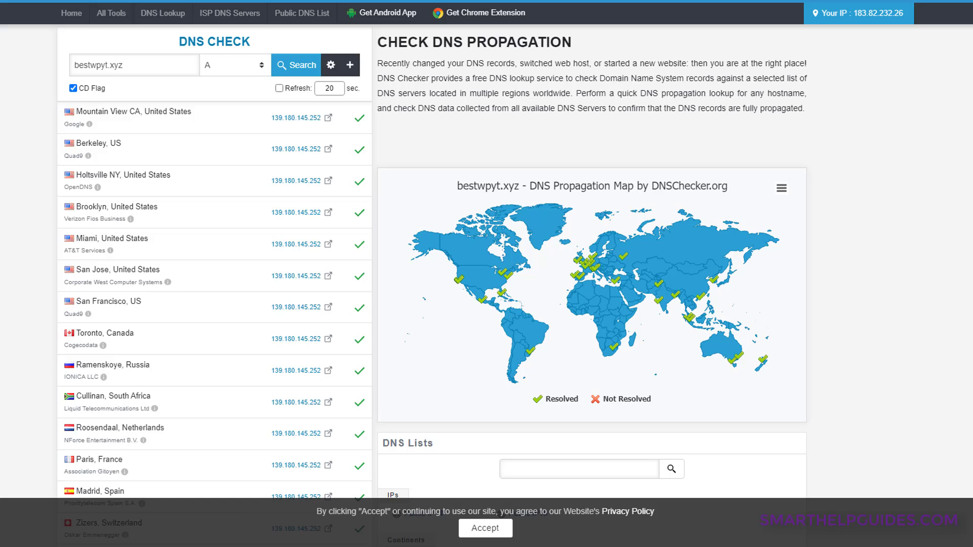
Turn on DNSChecker's auto-refresh and set the interval to 60 seconds.
click(279, 88)
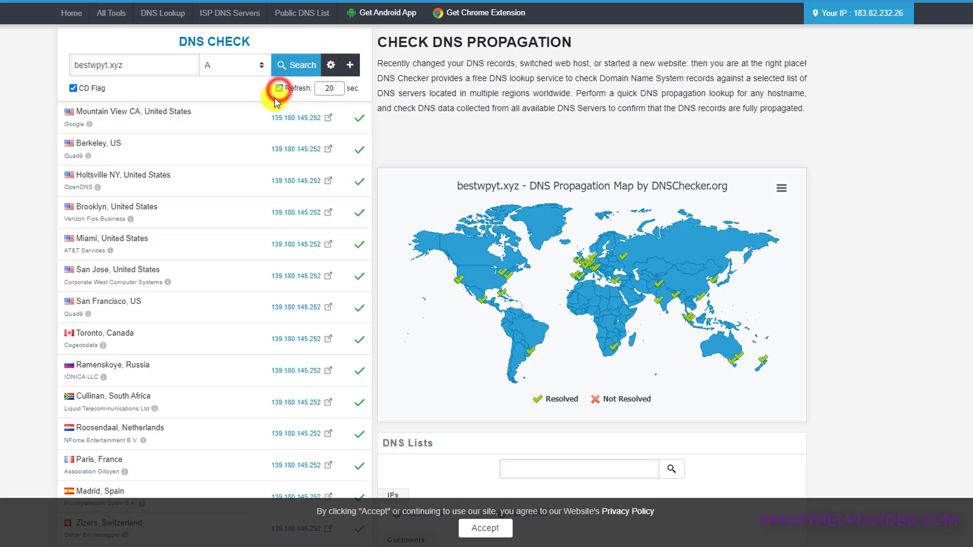
double_click(330, 89)
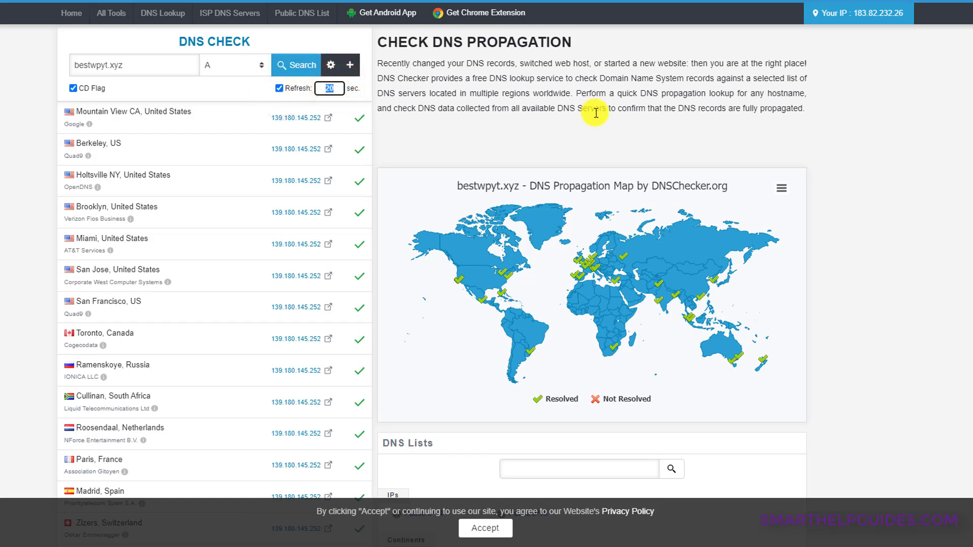
text(60)
click(578, 91)
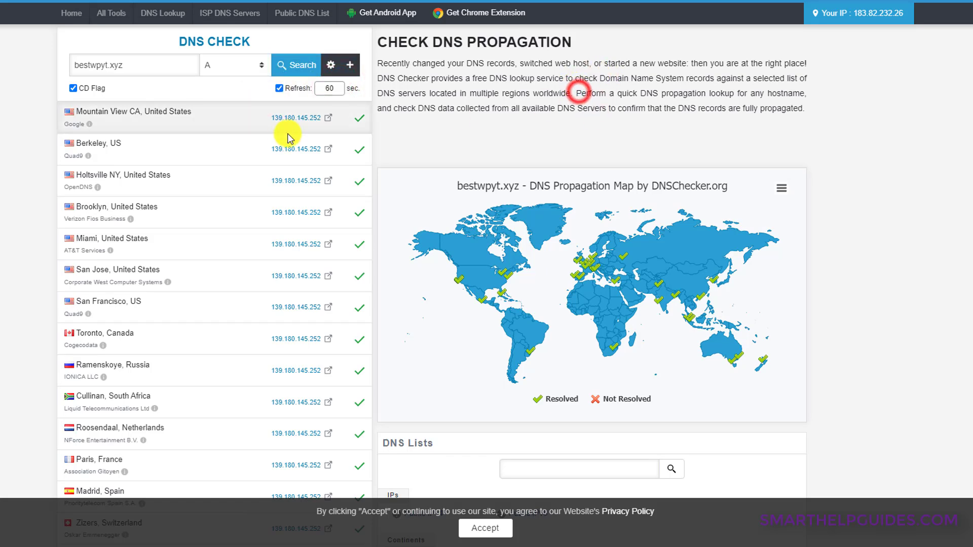